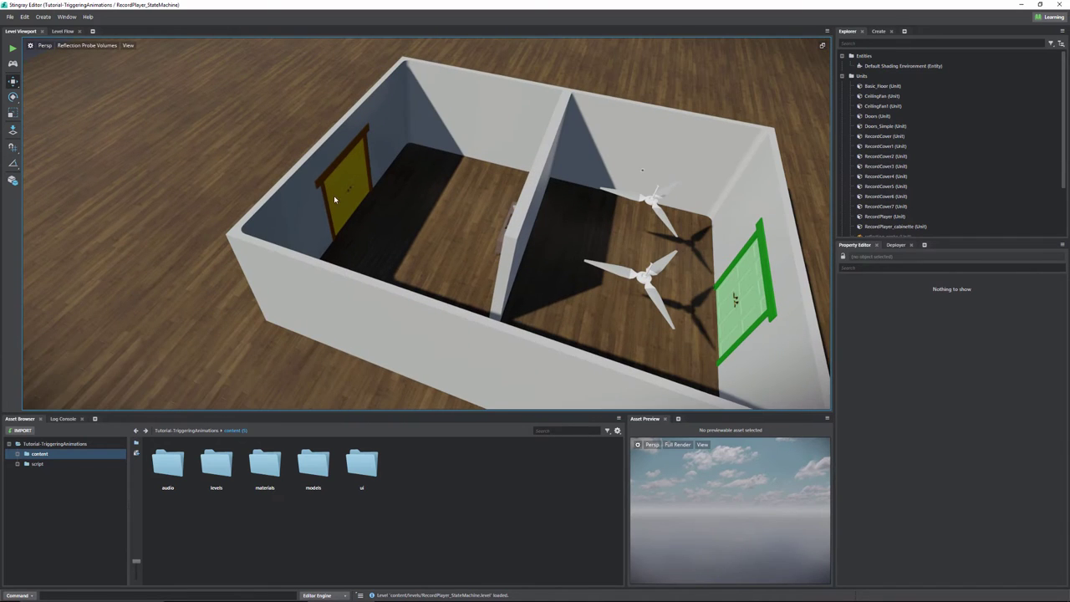
- Select the yellow double doors in the outer wall and examine them from outside the building
click(347, 188)
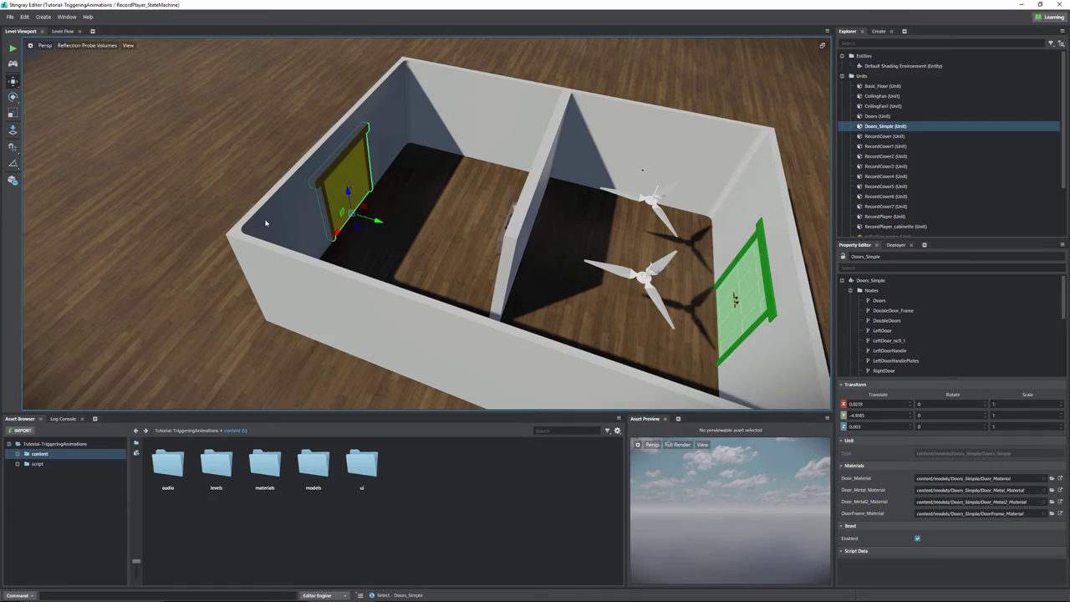
alt+drag(224, 214, 451, 240)
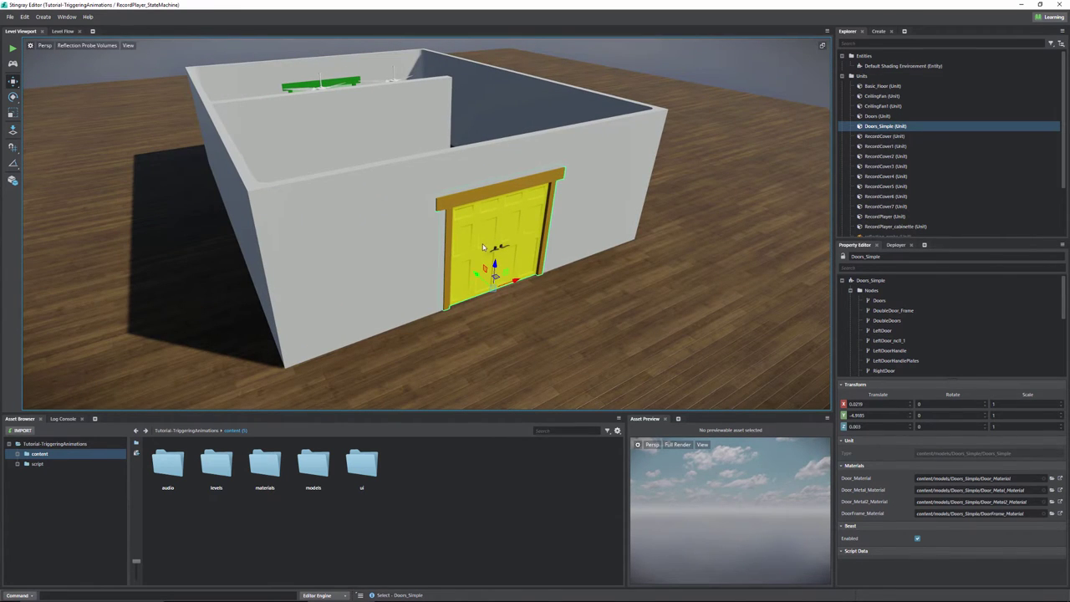
alt+drag(485, 248, 318, 234)
- Select the record player cabinet inside the building and examine its turntable and record covers up close
alt+middle_drag(633, 227, 622, 259)
alt+right_drag(430, 182, 694, 230)
alt+drag(594, 189, 356, 402)
alt+right_drag(397, 235, 735, 287)
click(489, 319)
alt+drag(489, 320, 524, 270)
alt+drag(454, 312, 379, 231)
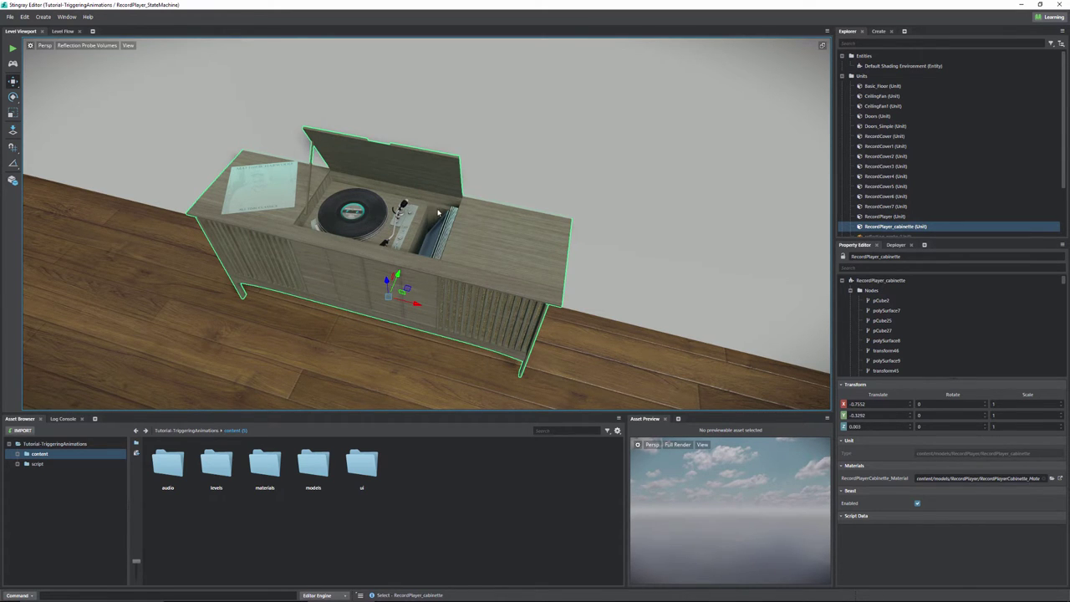
alt+drag(408, 210, 434, 222)
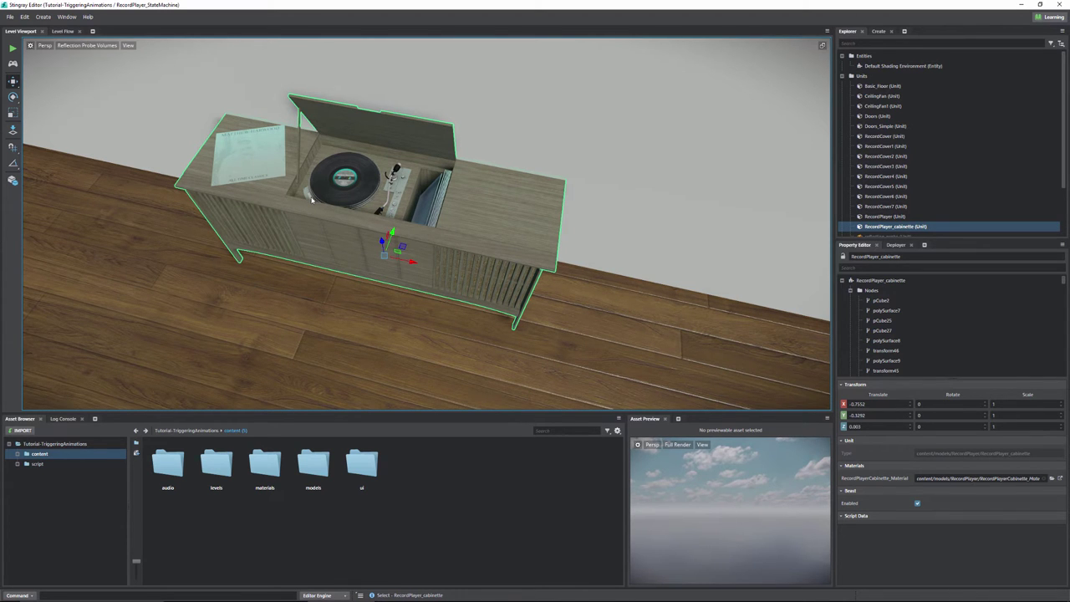
- Select the wall switch in the second room and examine it along with the ceiling fans and green double doors
right_drag(96, 105, 33, 76)
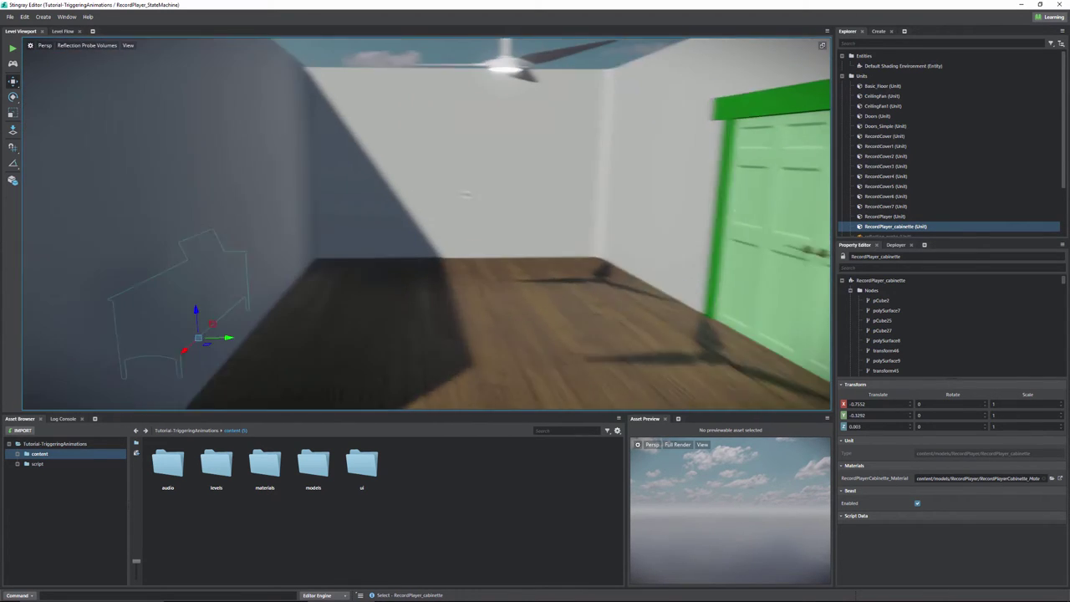
right_drag(466, 193, 413, 210)
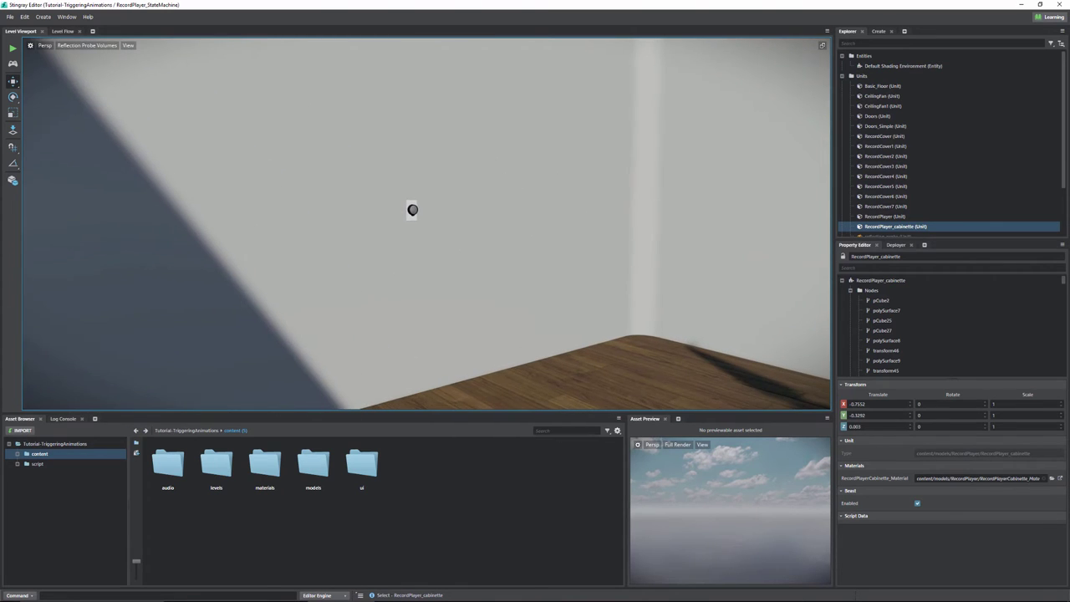
click(412, 210)
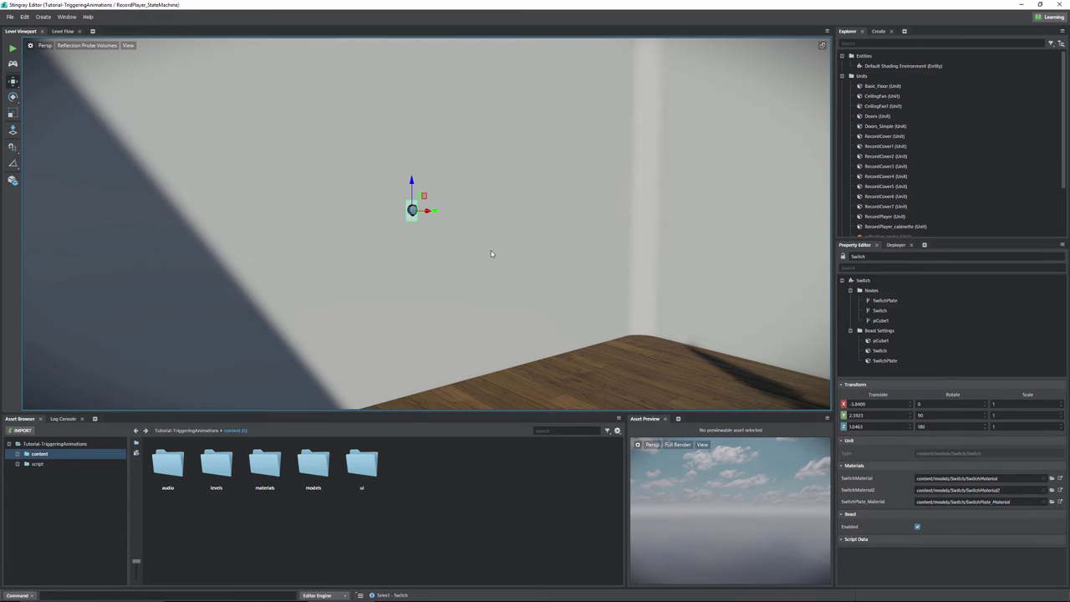
right_drag(491, 251, 573, 210)
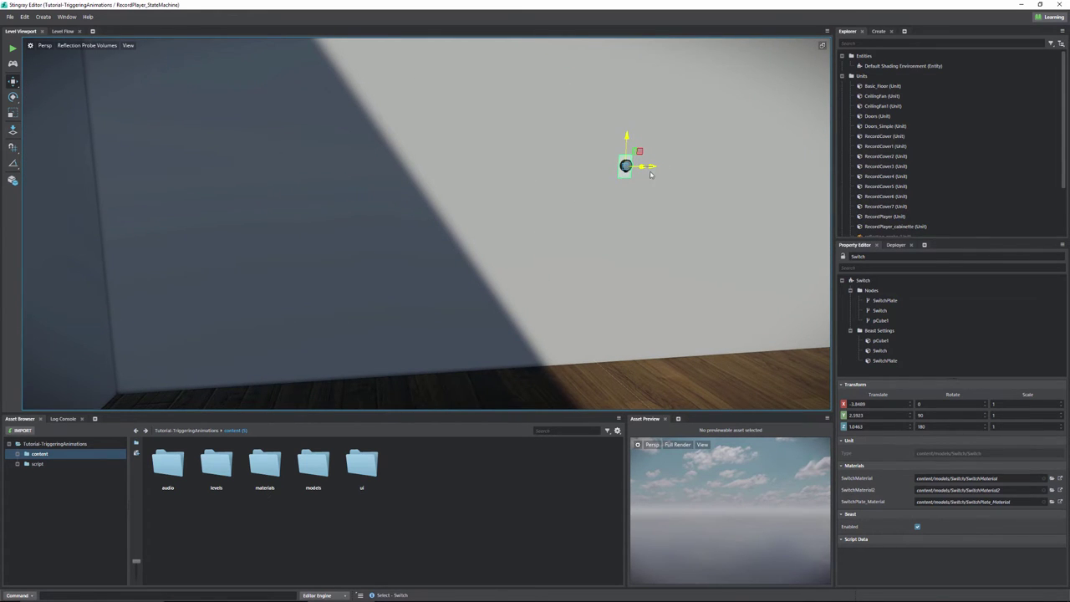
right_drag(651, 174, 564, 140)
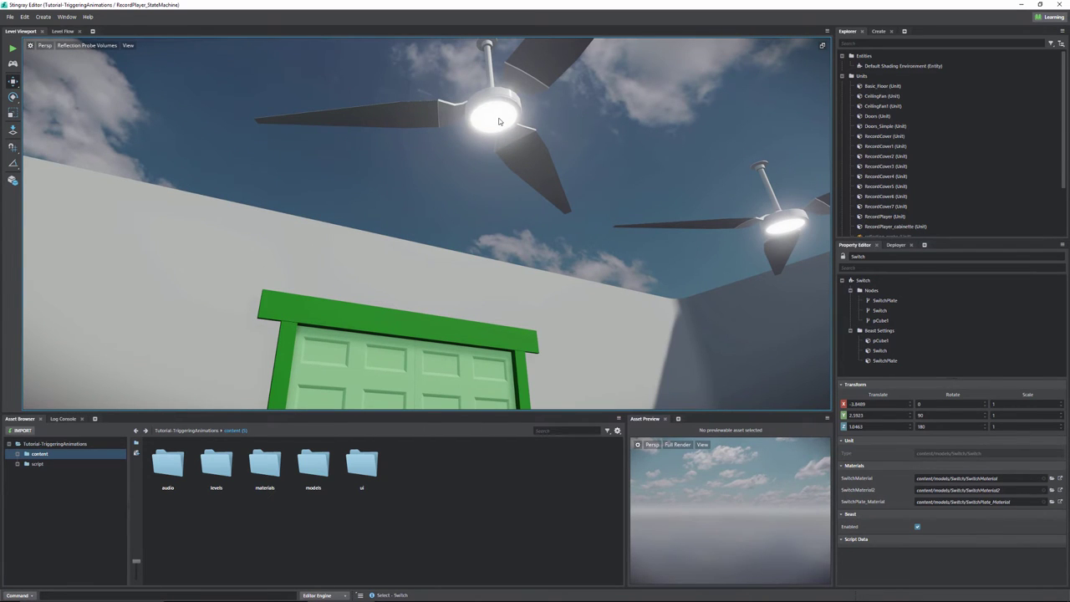
key(f)
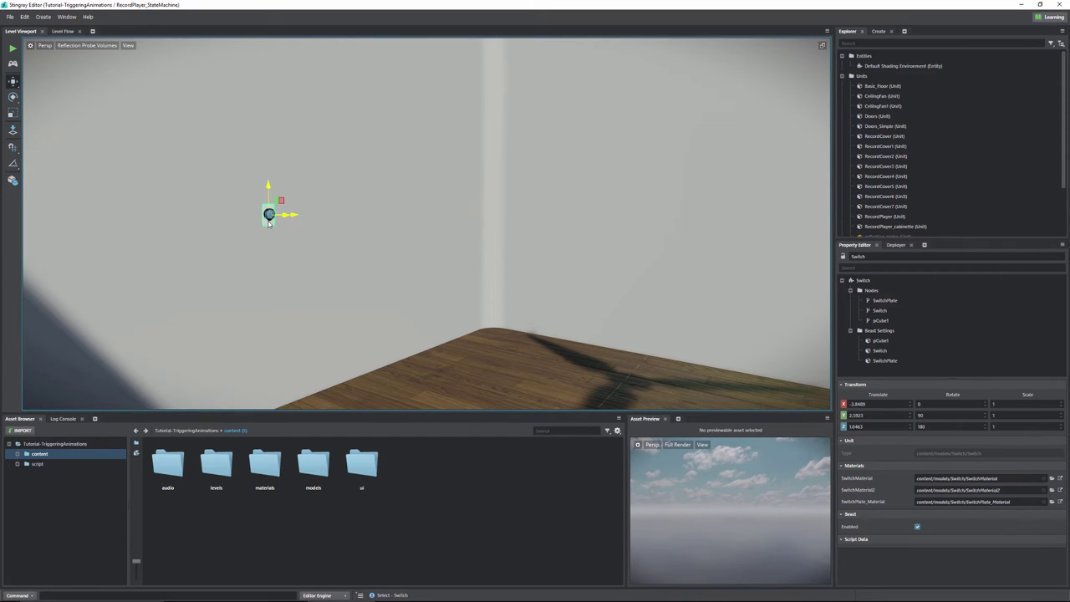
right_drag(269, 216, 310, 281)
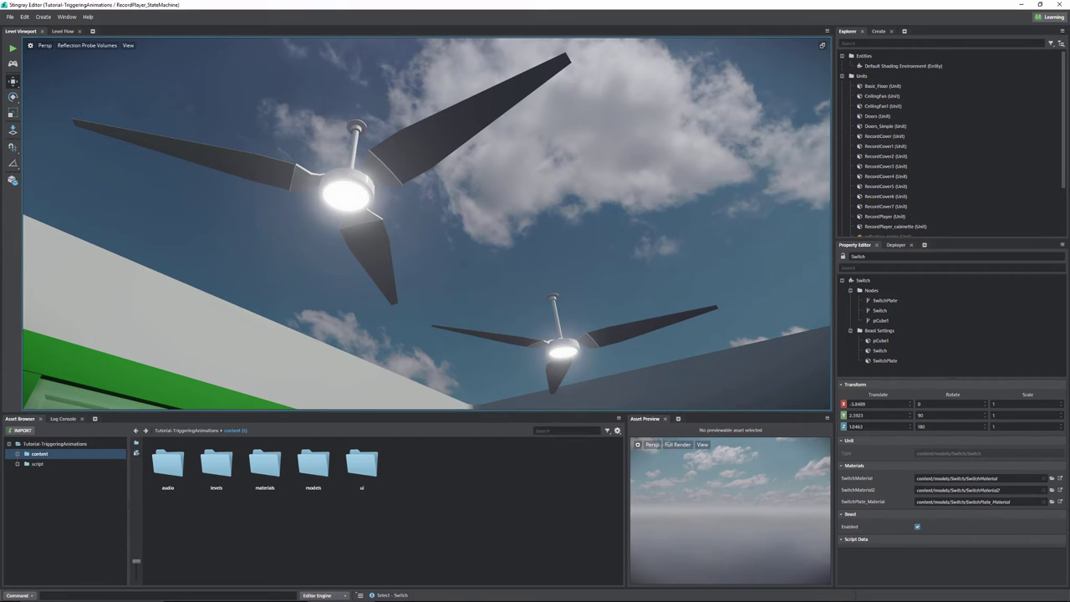
key(f)
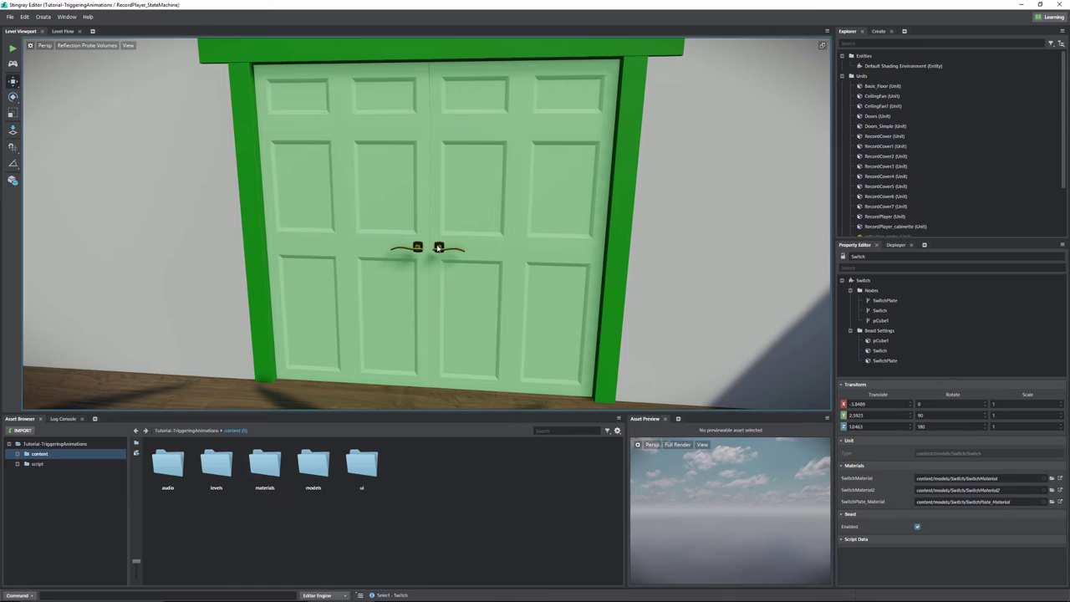
- Run the project, start the level from the main menu and toggle the camera mode while heading towards the building
click(13, 63)
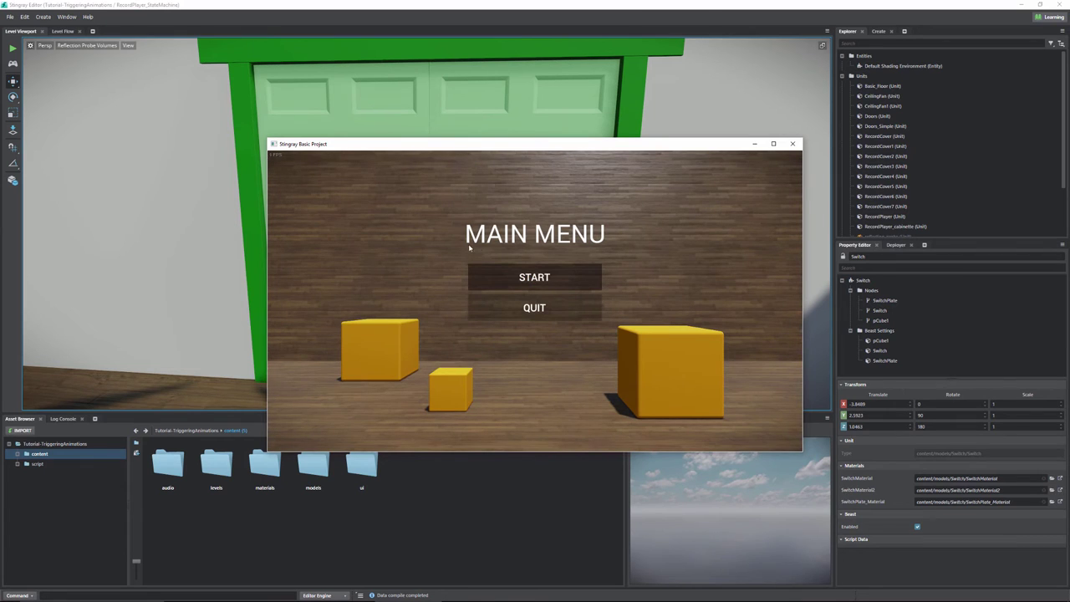
click(574, 277)
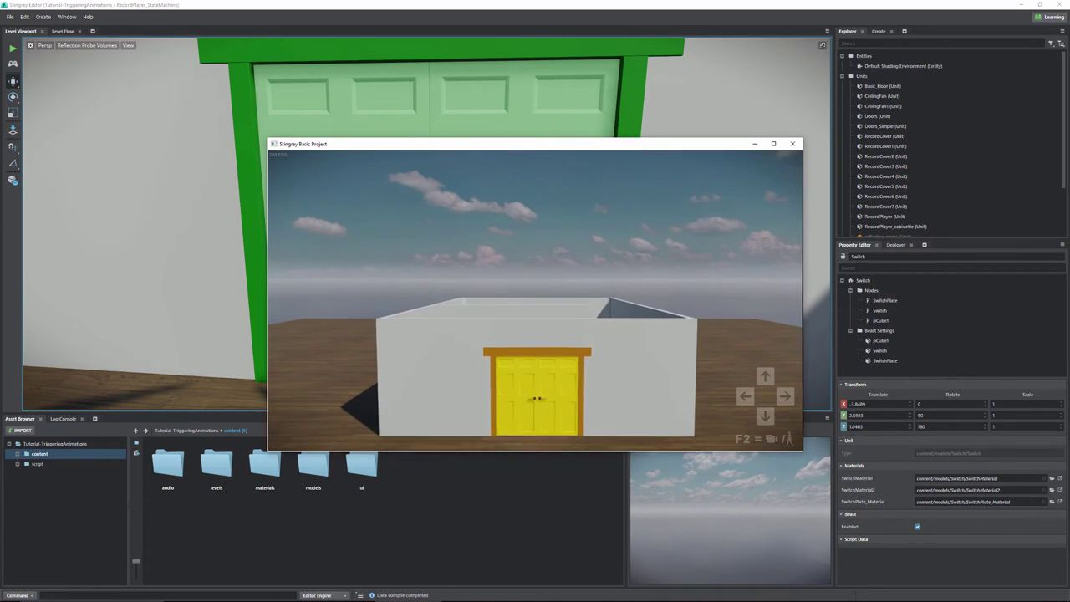
key(w)
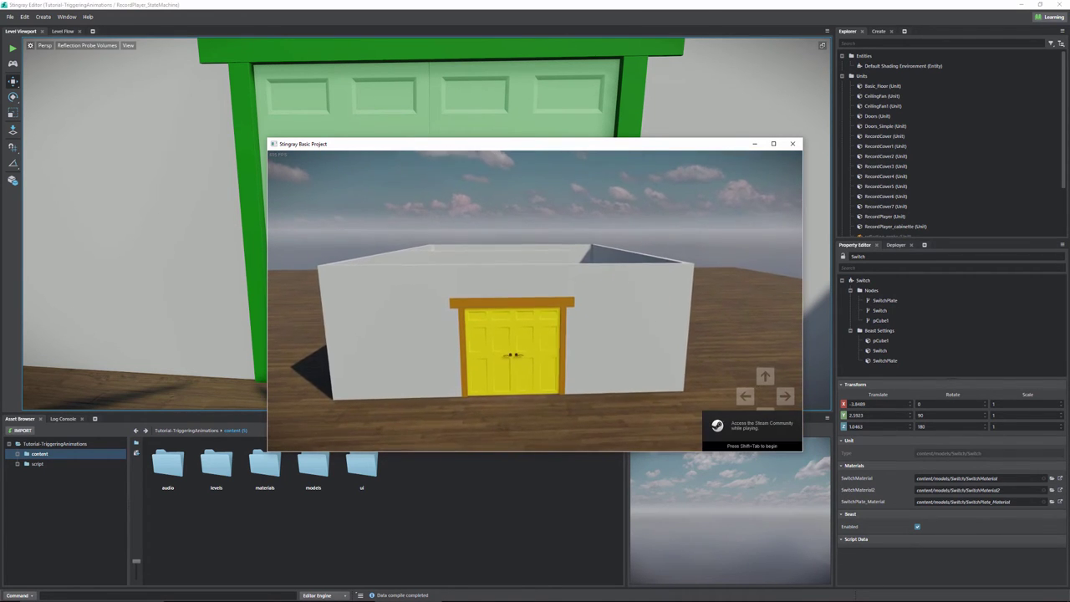
key(F2)
key(w)
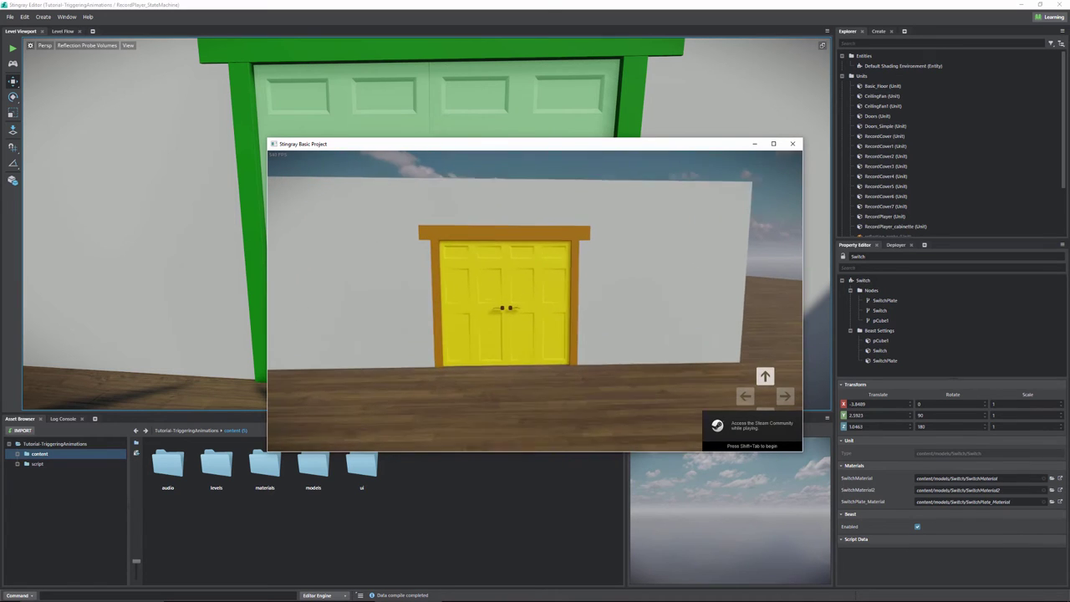
- Approach and back away from the yellow double doors repeatedly to test their opening and closing animation
key(w)
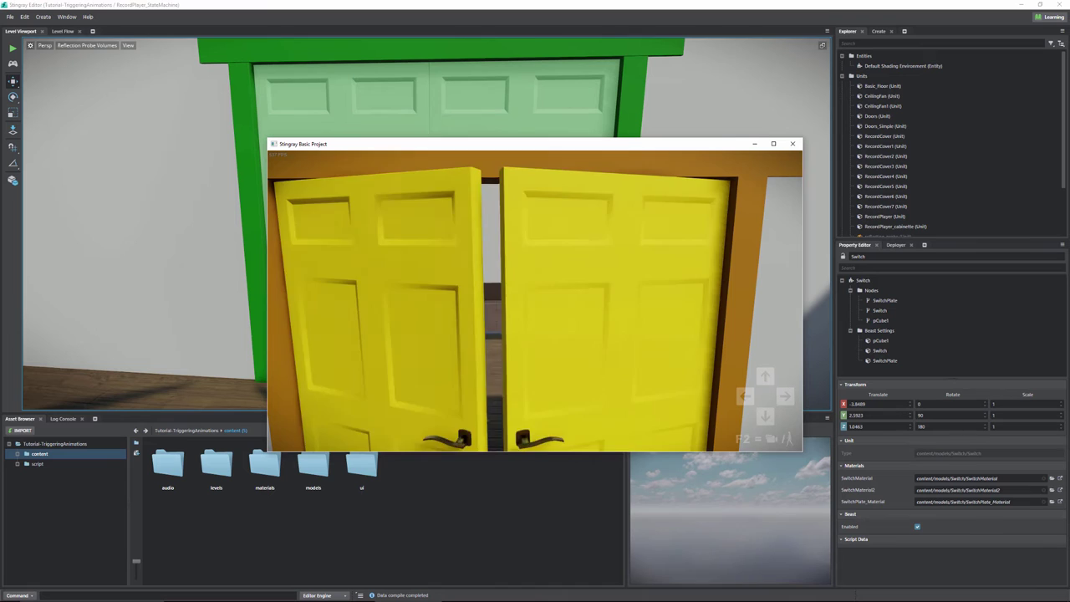
key(s)
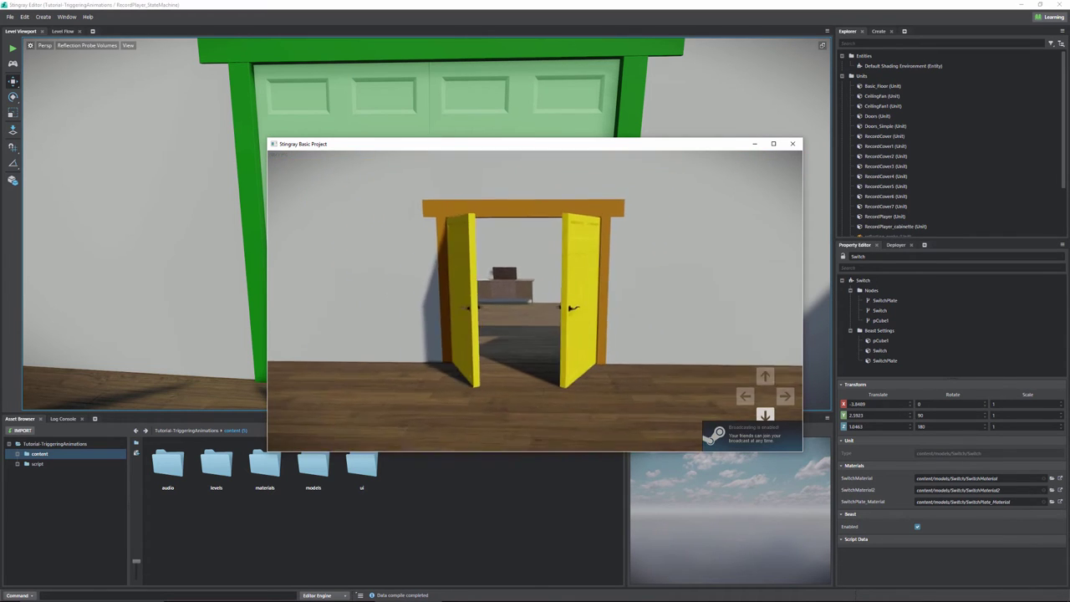
key(w)
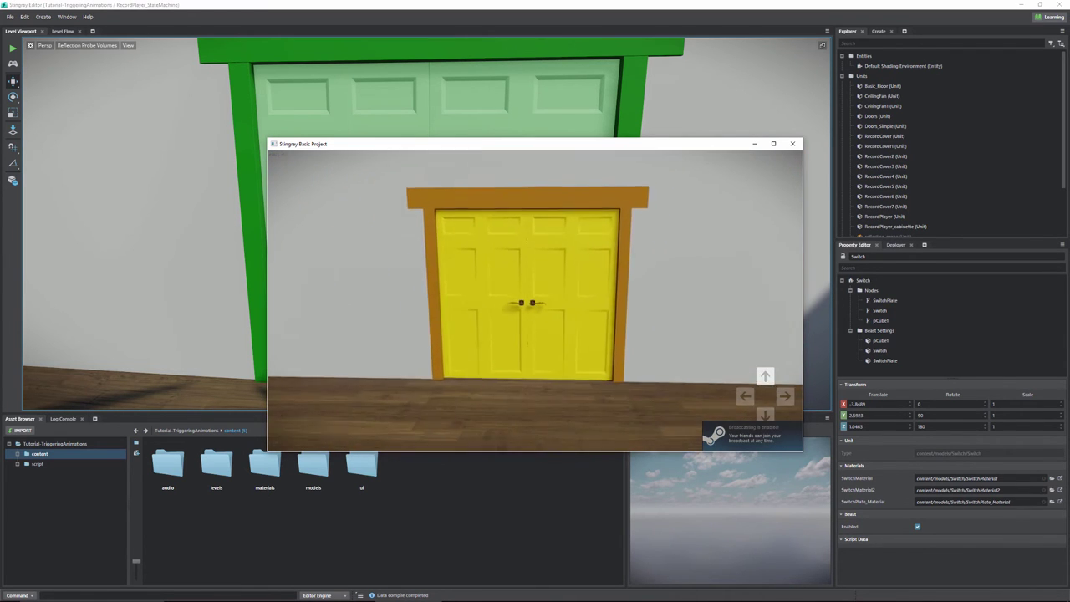
key(s)
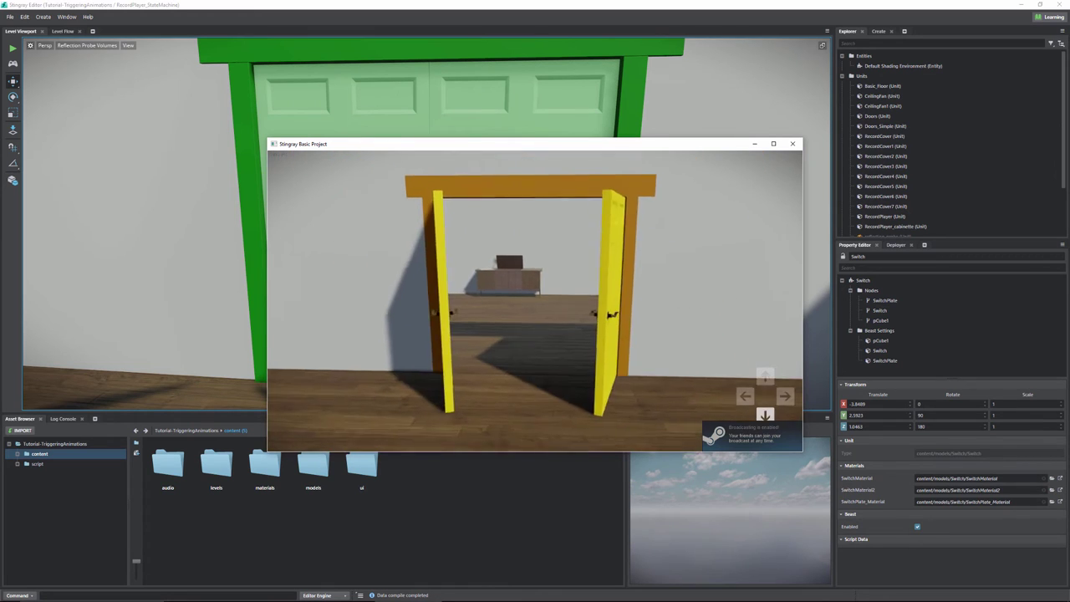
key(s)
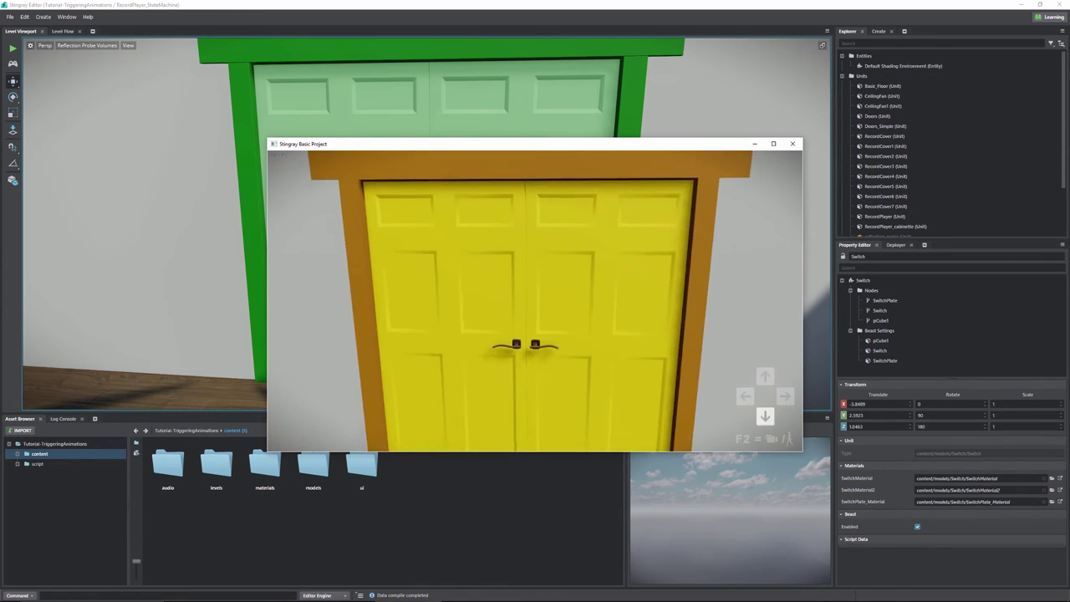
key(w)
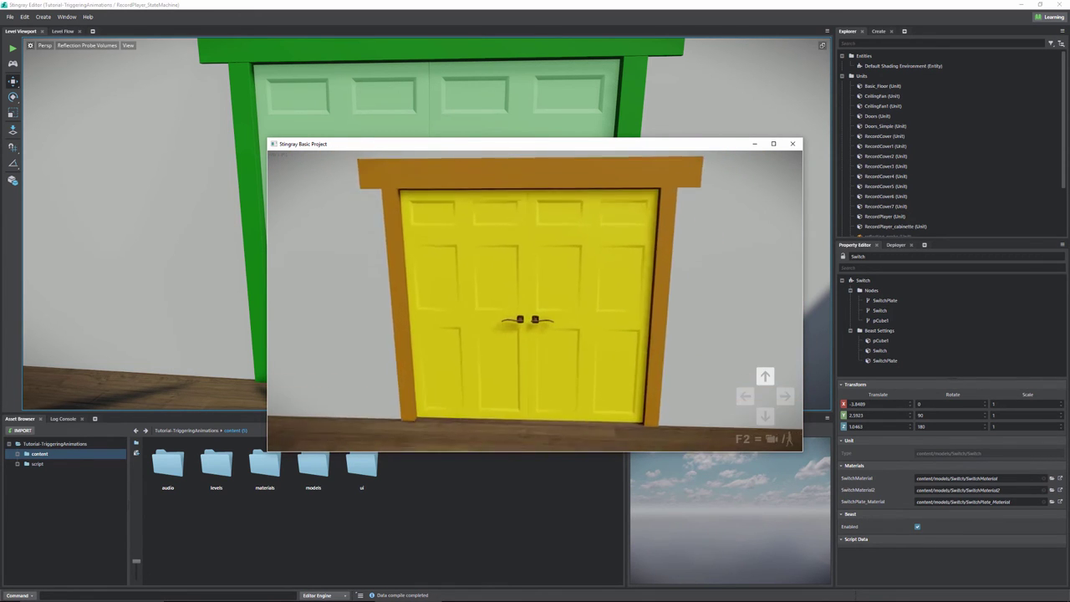
key(s)
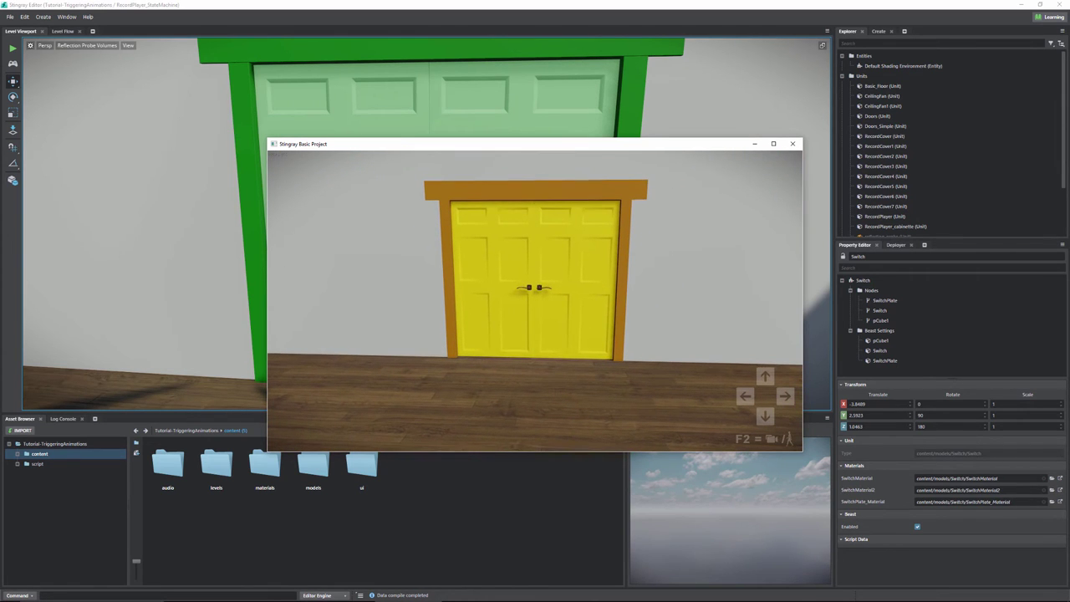
key(w)
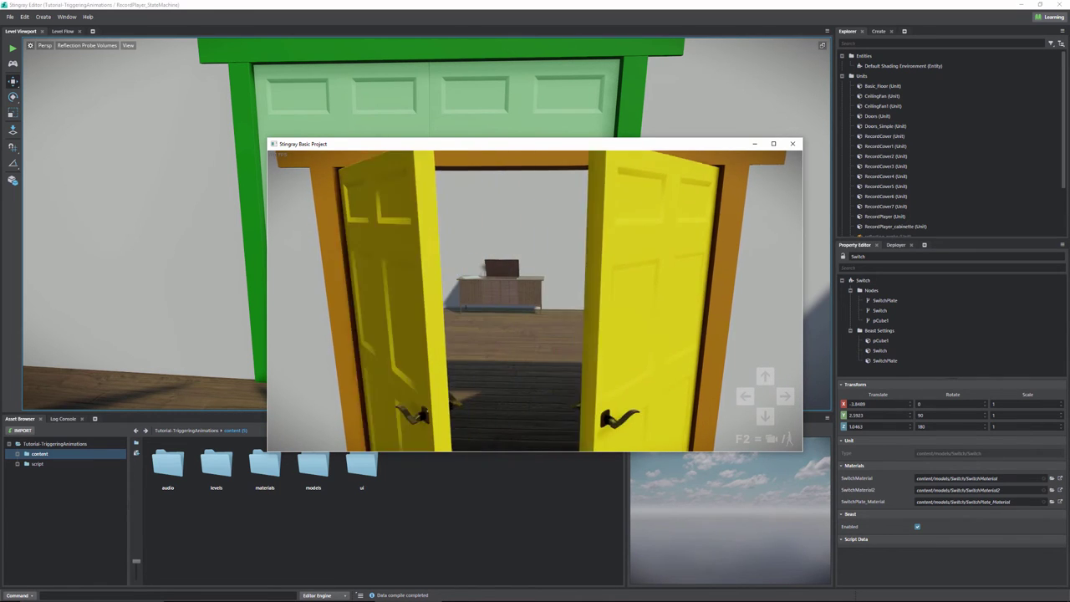
- Walk through the yellow doors to the record player and test its animation by moving closer and away
key(w)
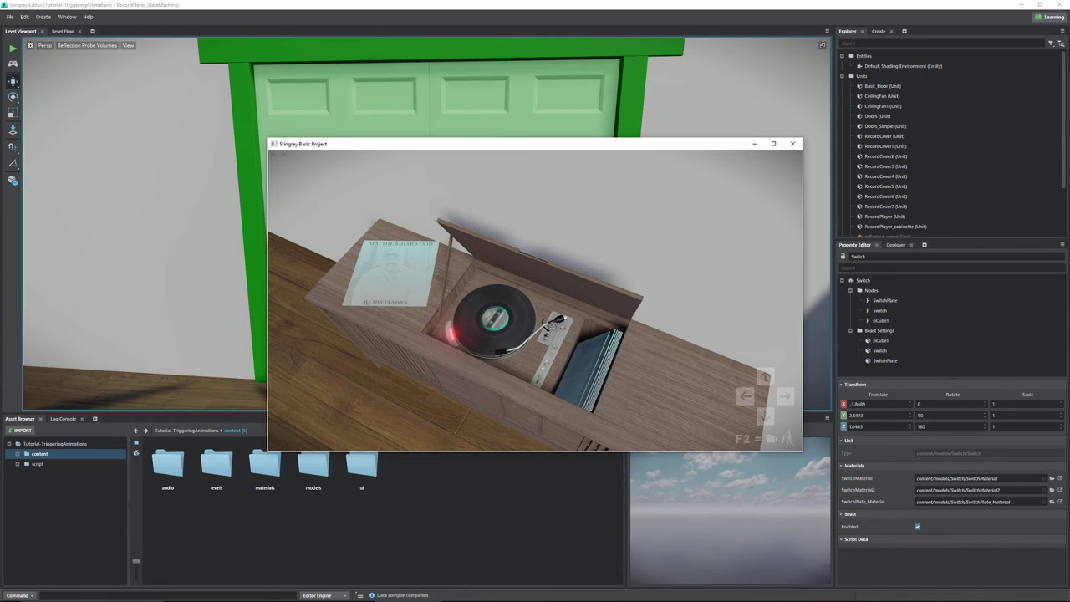
key(s)
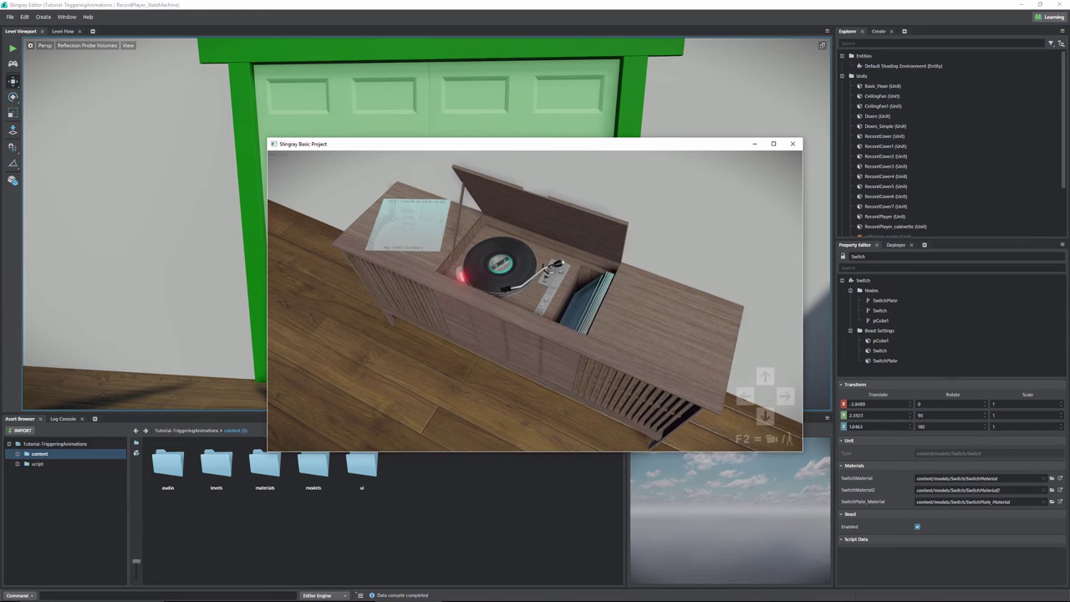
key(w)
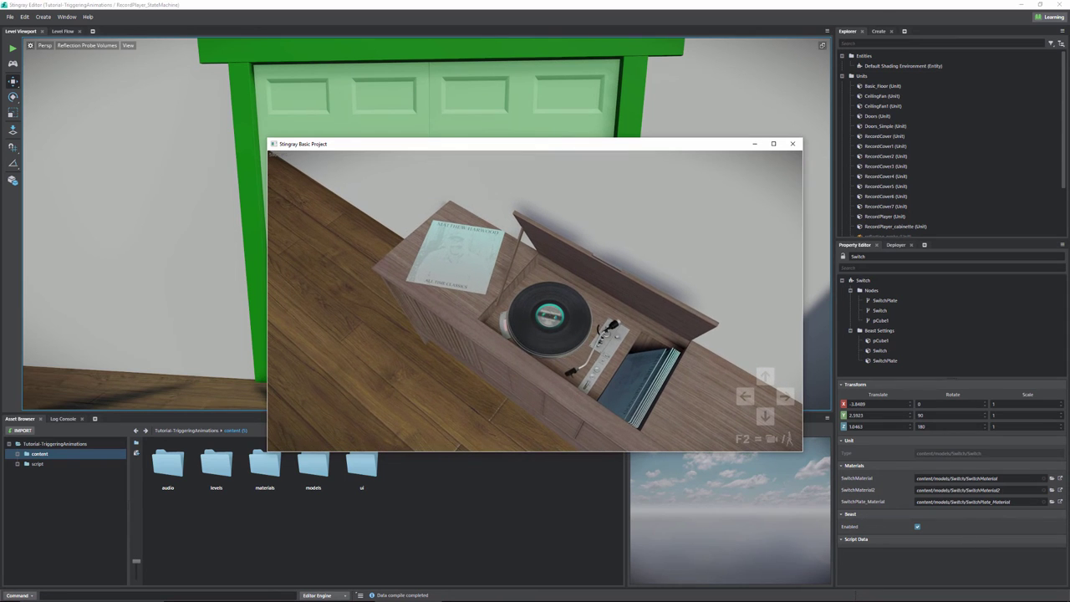
key(s)
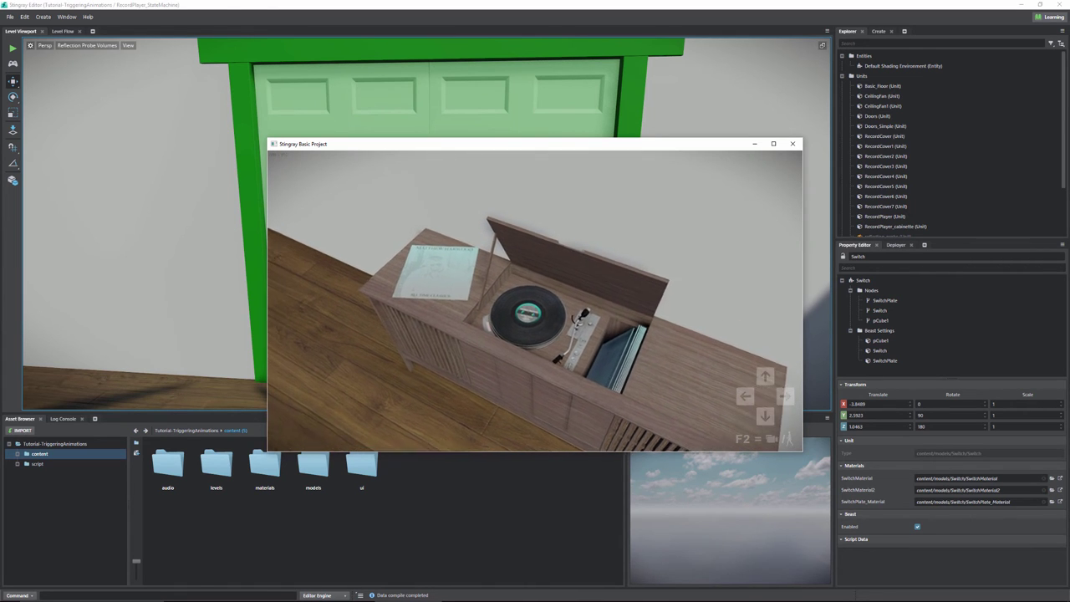
- Go to the wall switch in the second room and test it with the ceiling fans
key(s)
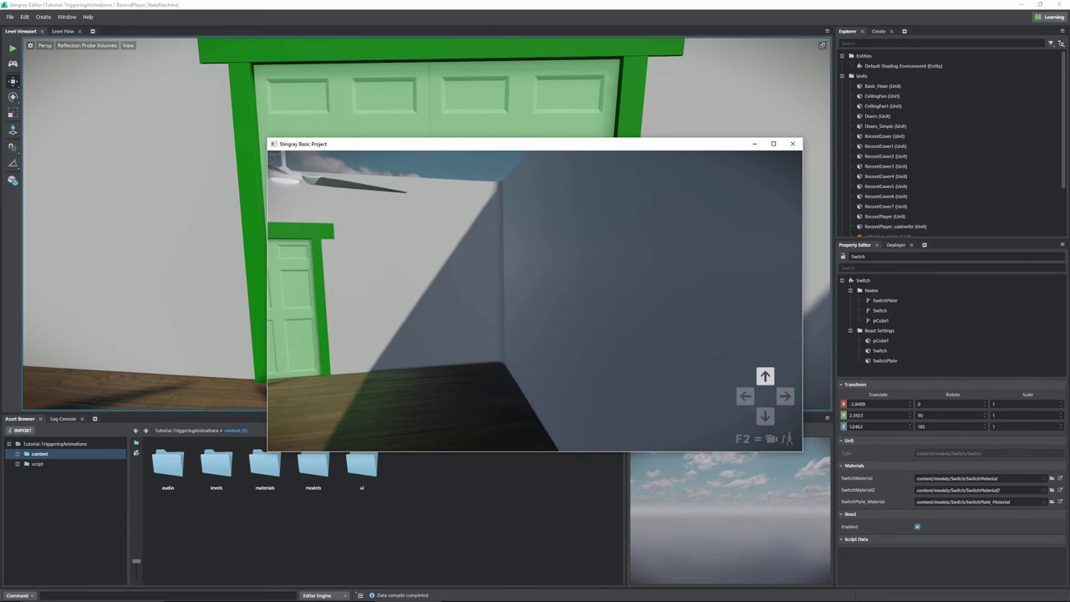
key(w)
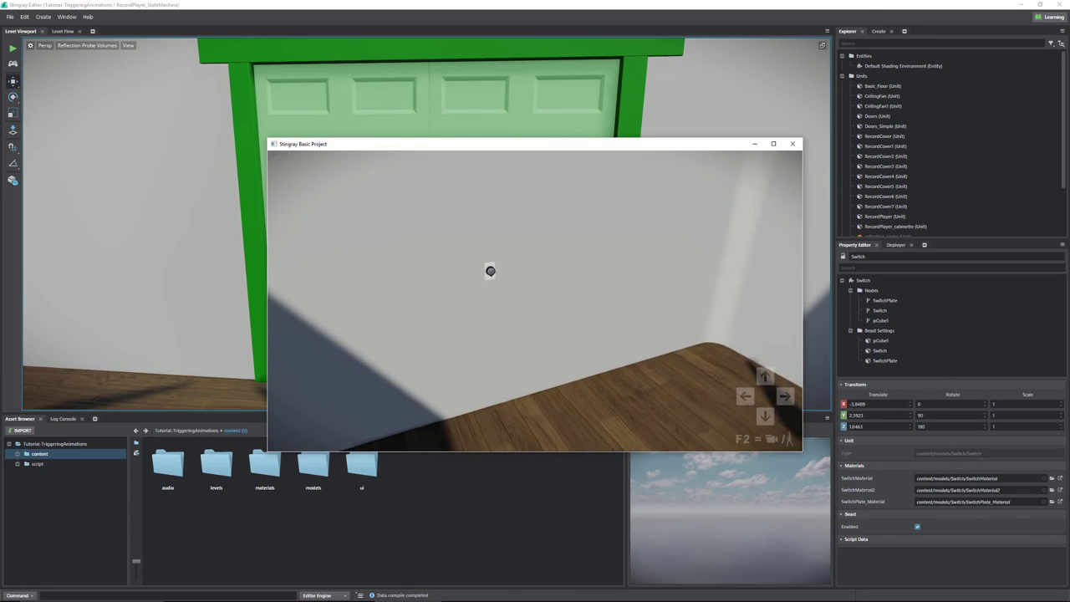
click(553, 269)
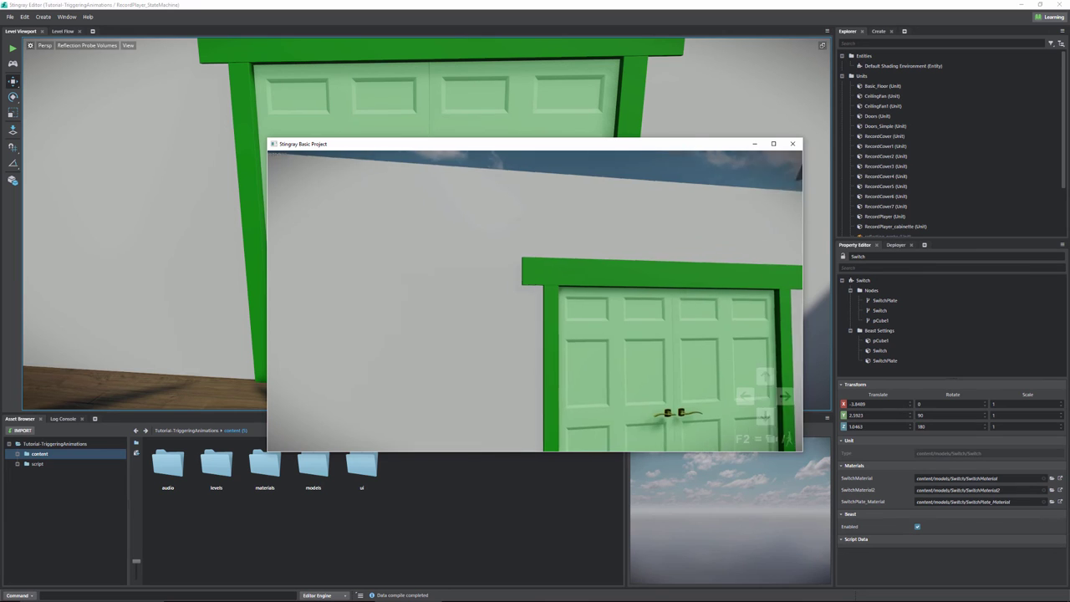
drag(273, 294, 544, 279)
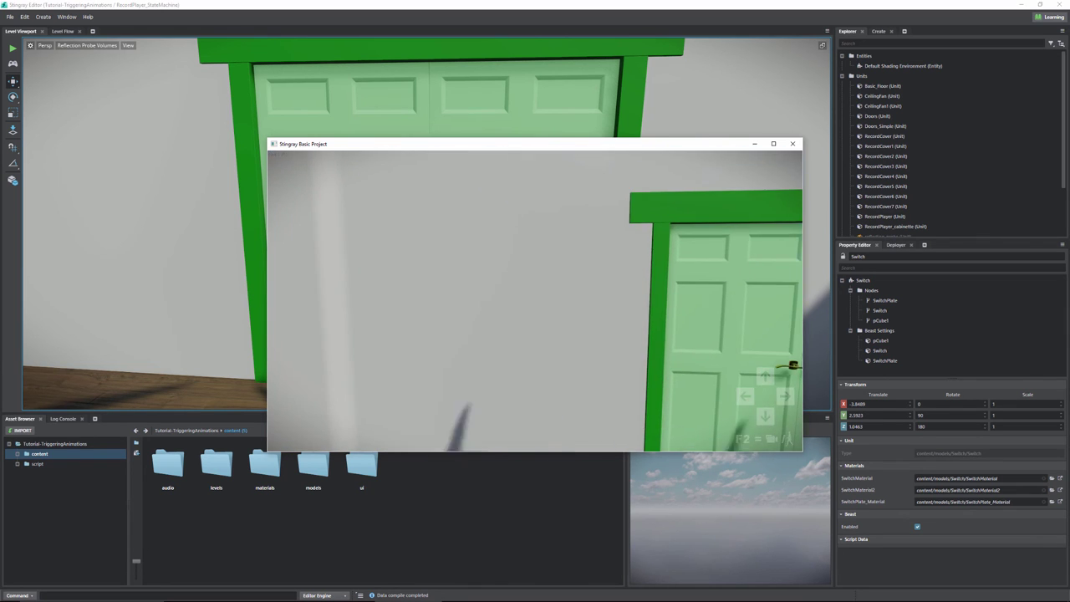
drag(301, 317, 554, 279)
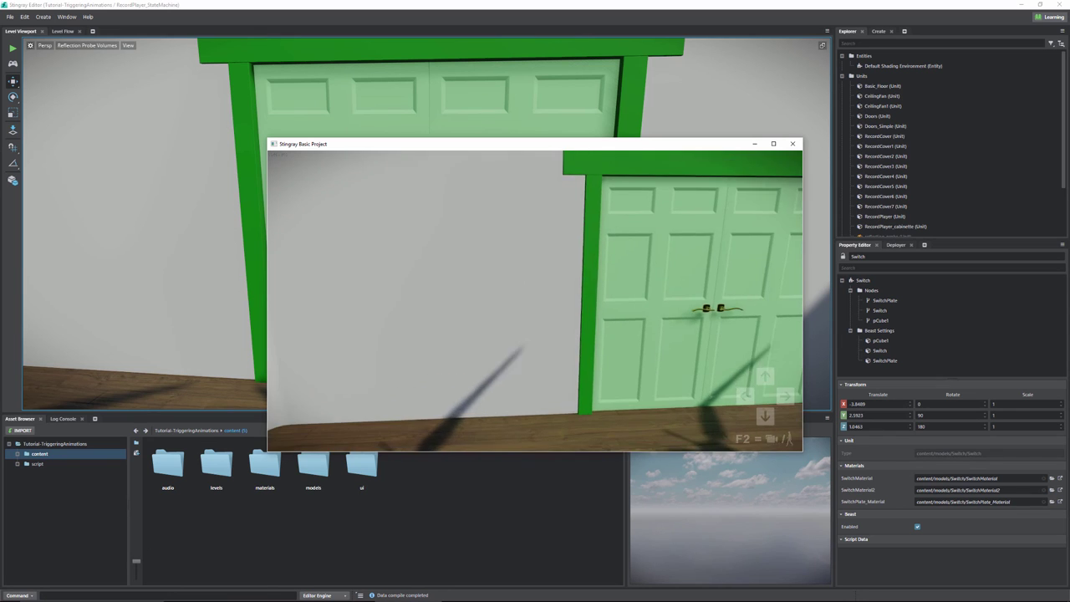
- Approach the green double doors and back away to test their opening and closing animation
key(w)
key(d)
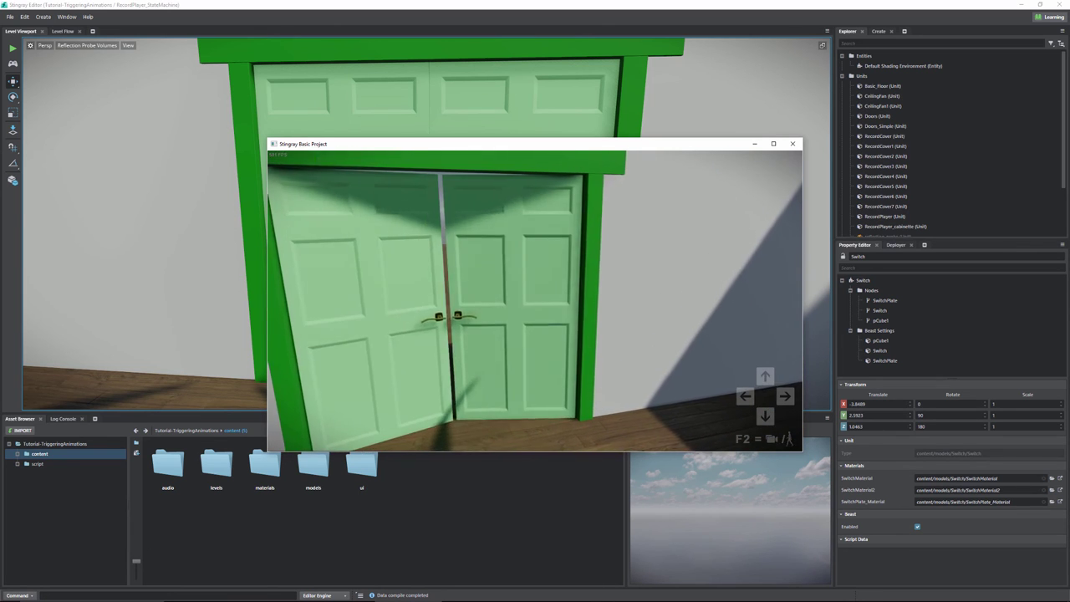
key(s)
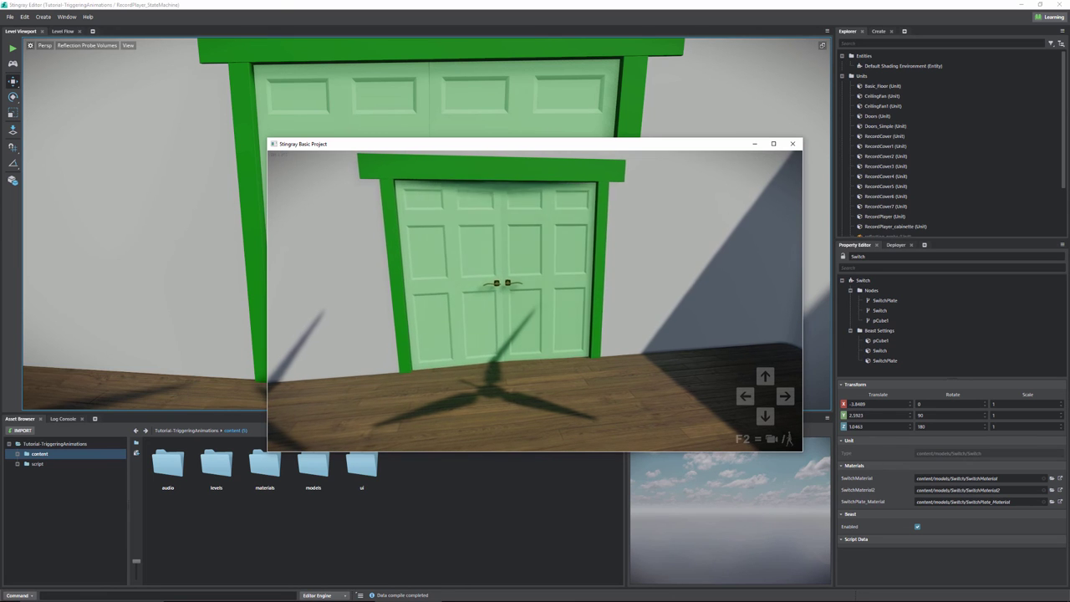
- Retest the green double doors by moving closer and away, and walk through them to the open floor outside
key(w)
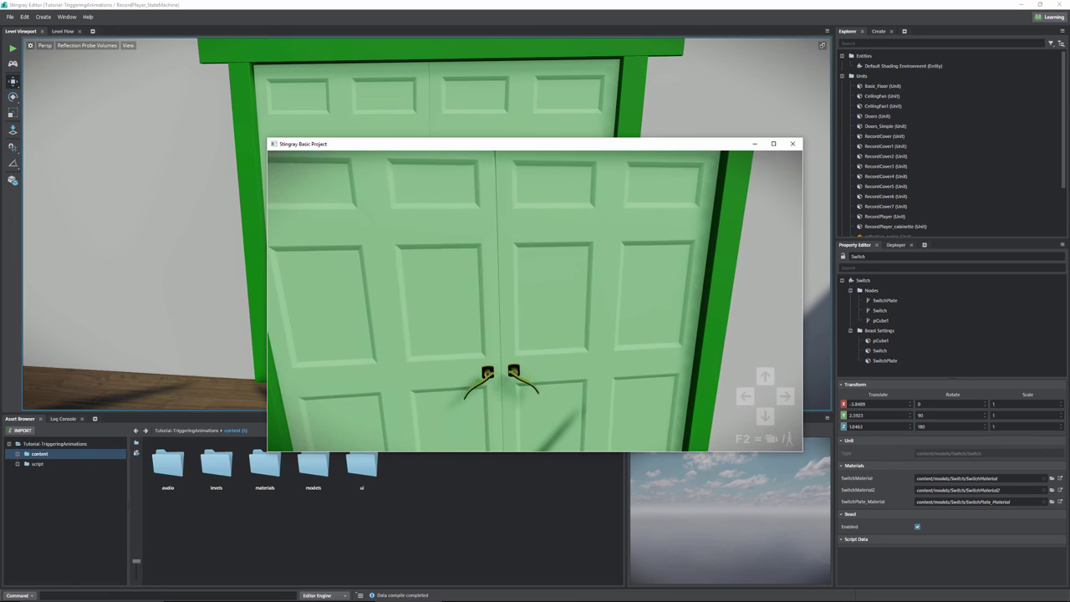
key(s)
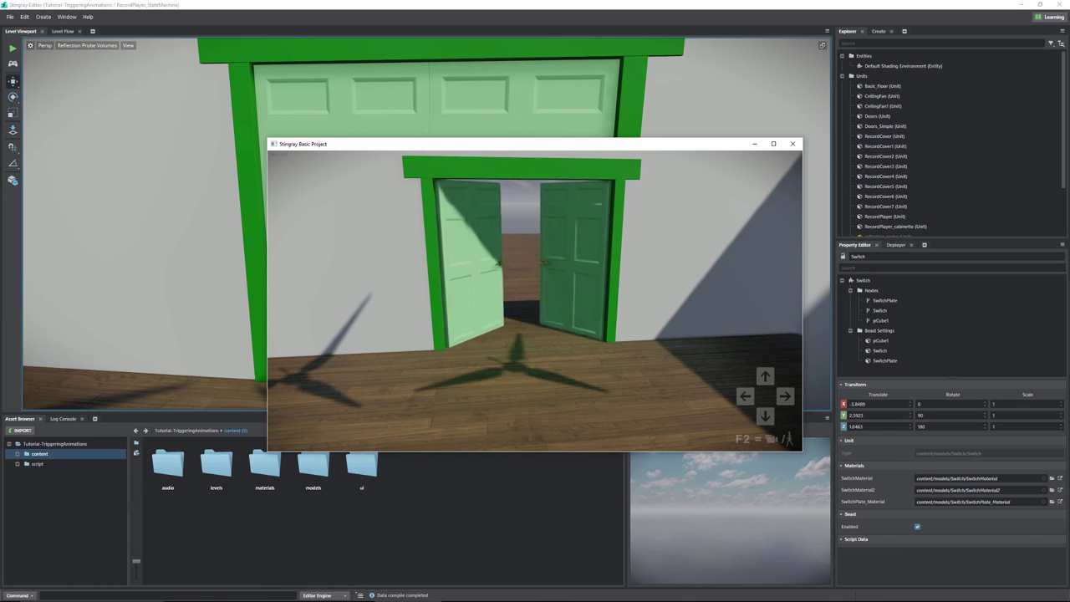
key(w)
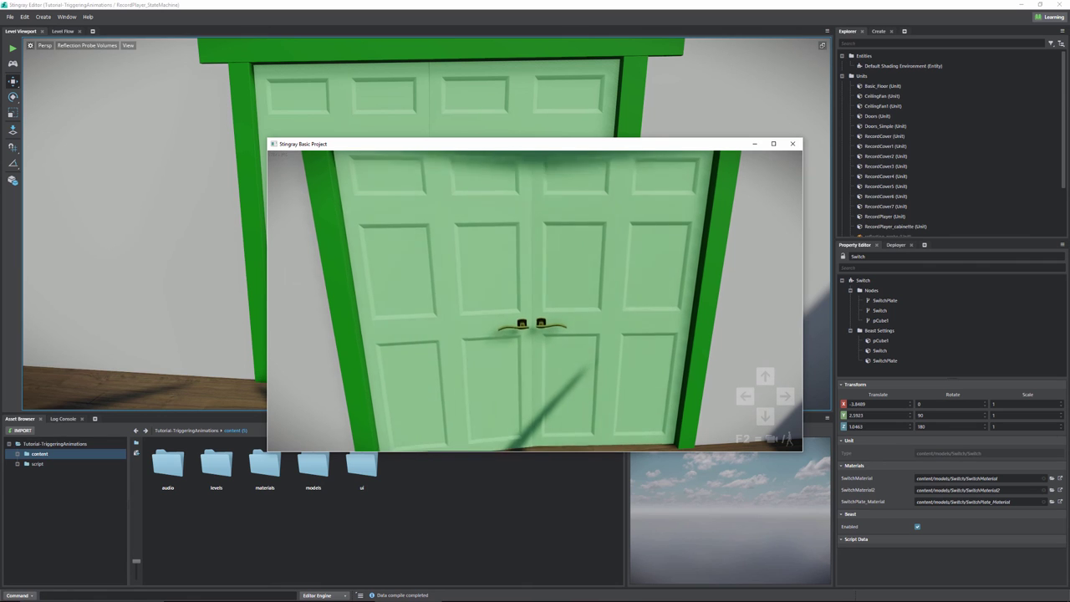
key(w)
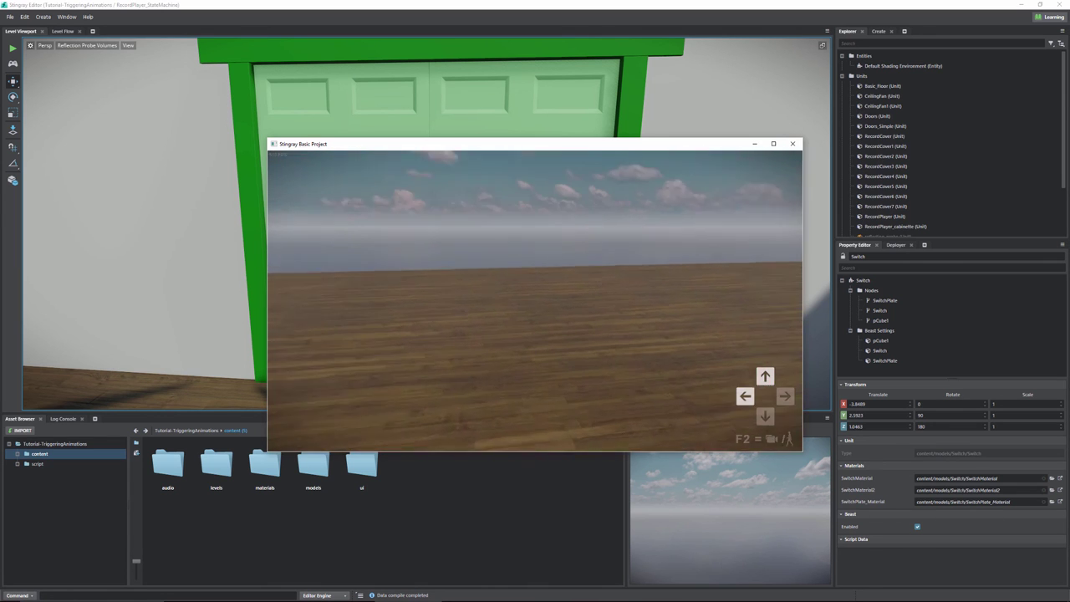
- Turn back toward the green doors from outside, move away along the wall, and approach them again to test their animation from this side
key(s)
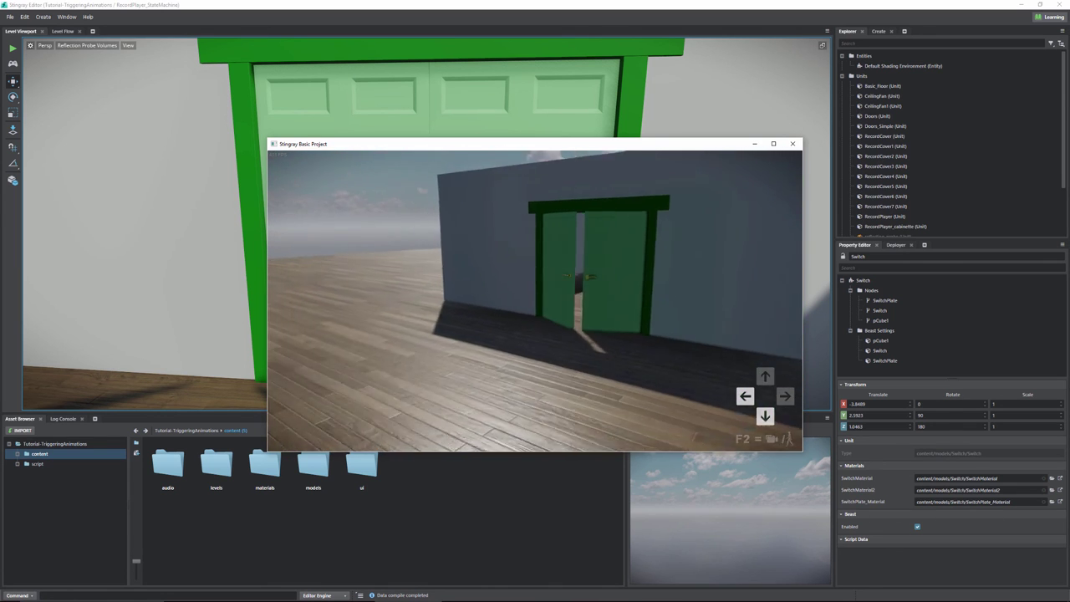
key(a)
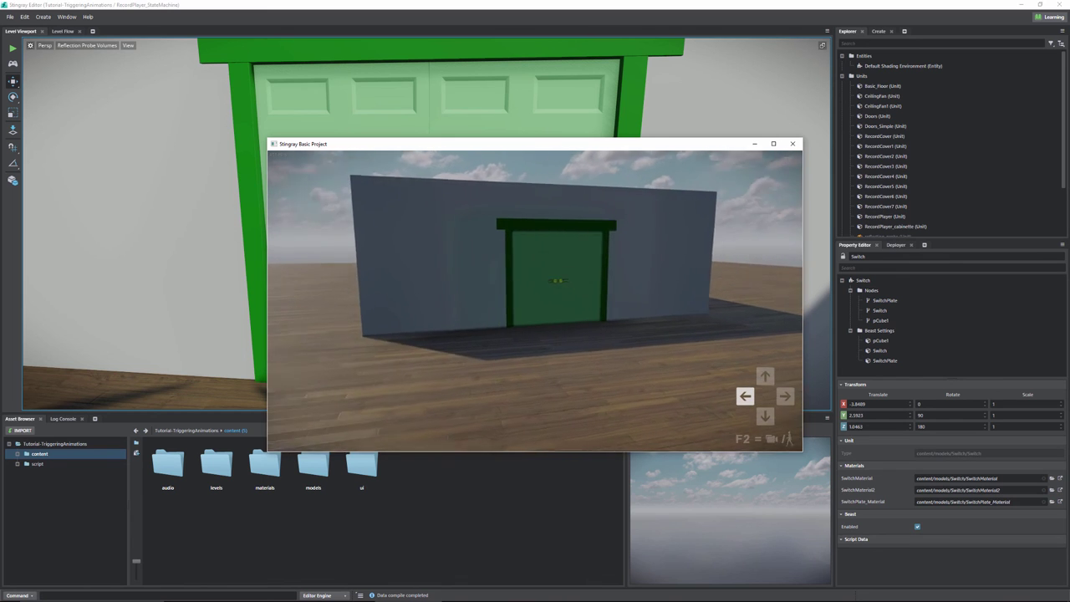
key(d)
key(w)
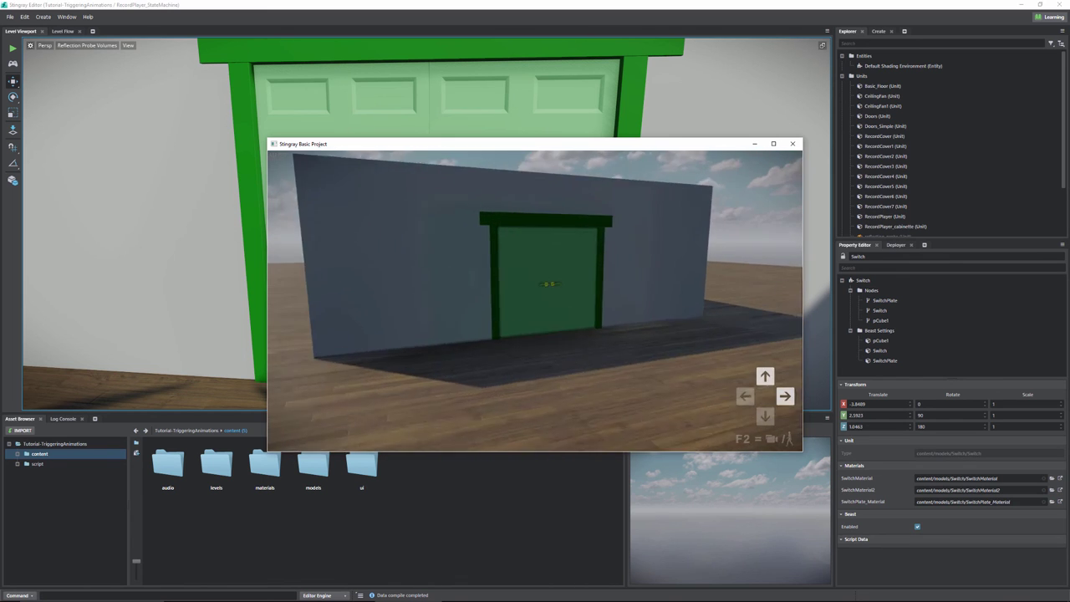
key(w)
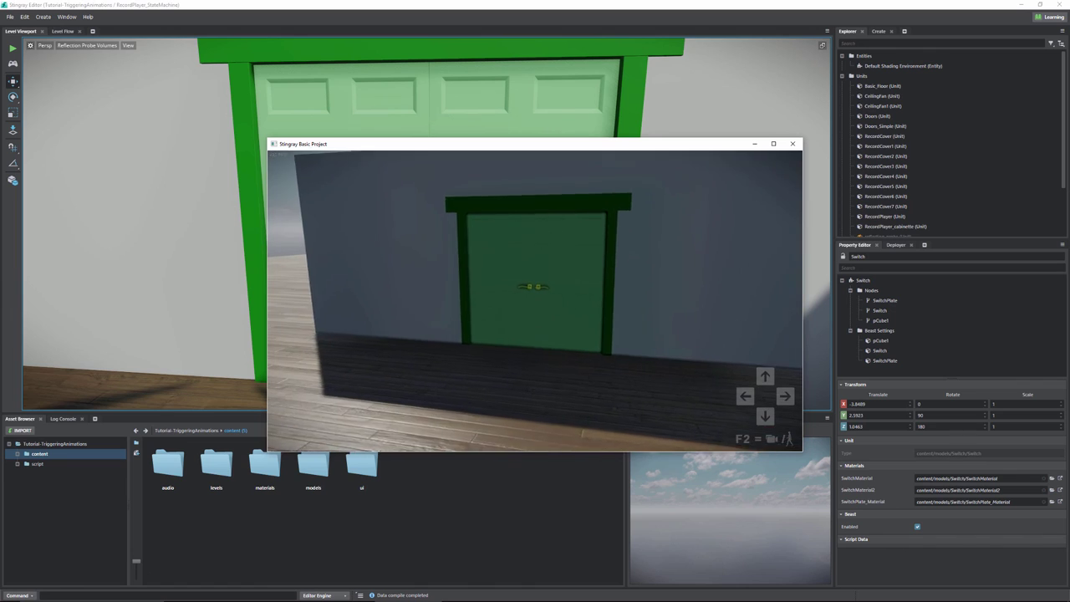
key(w)
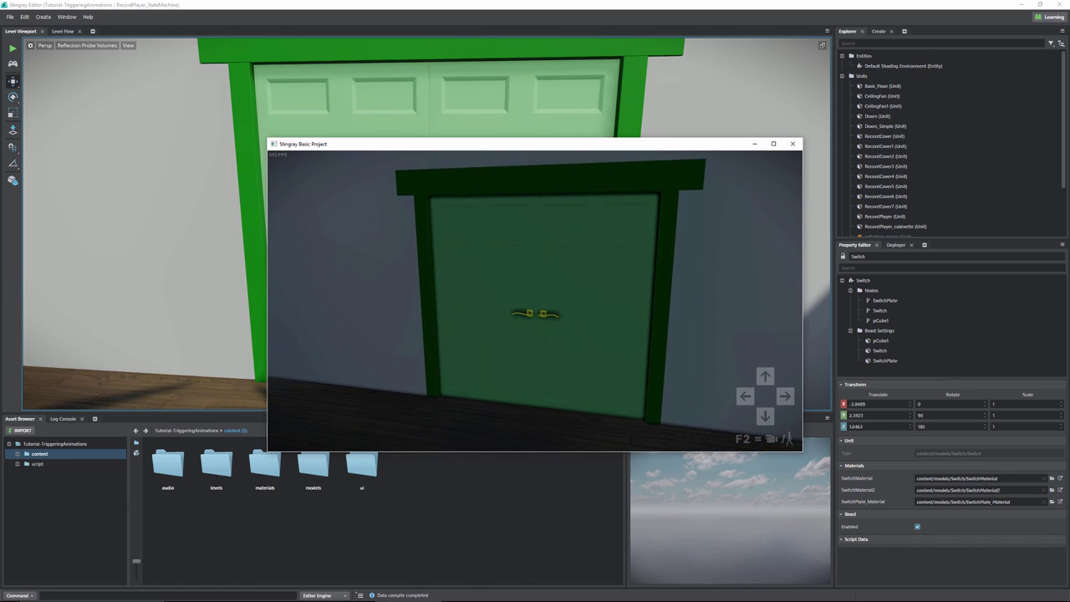